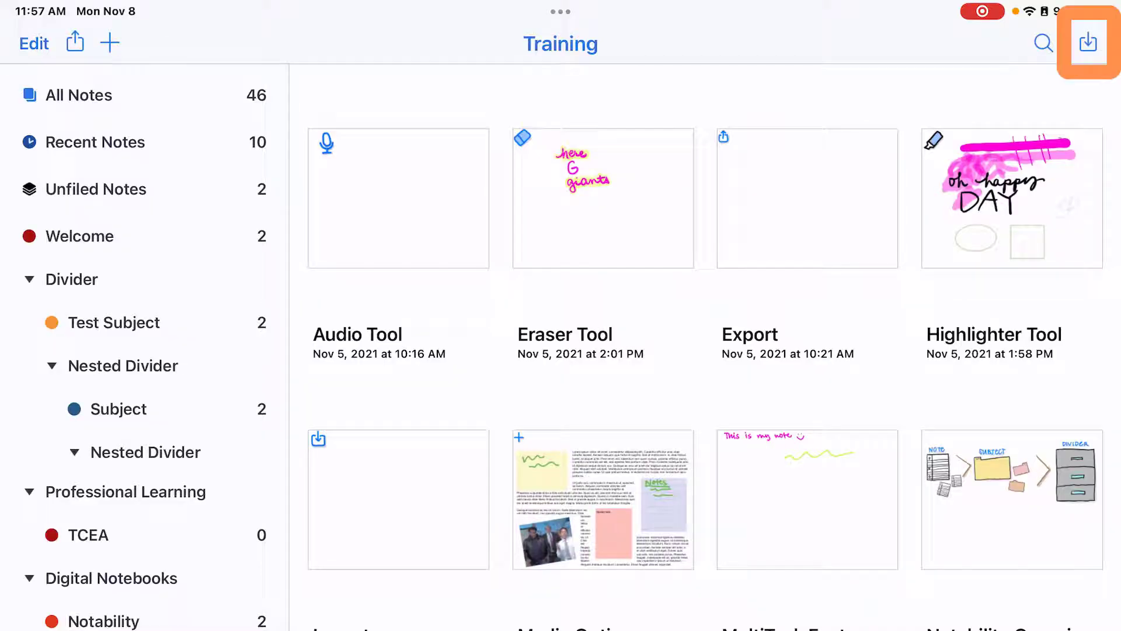
- Open the Import options in the Training subject to pick a document from Files
{"action": "left_click", "coordinate": [1088, 43]}
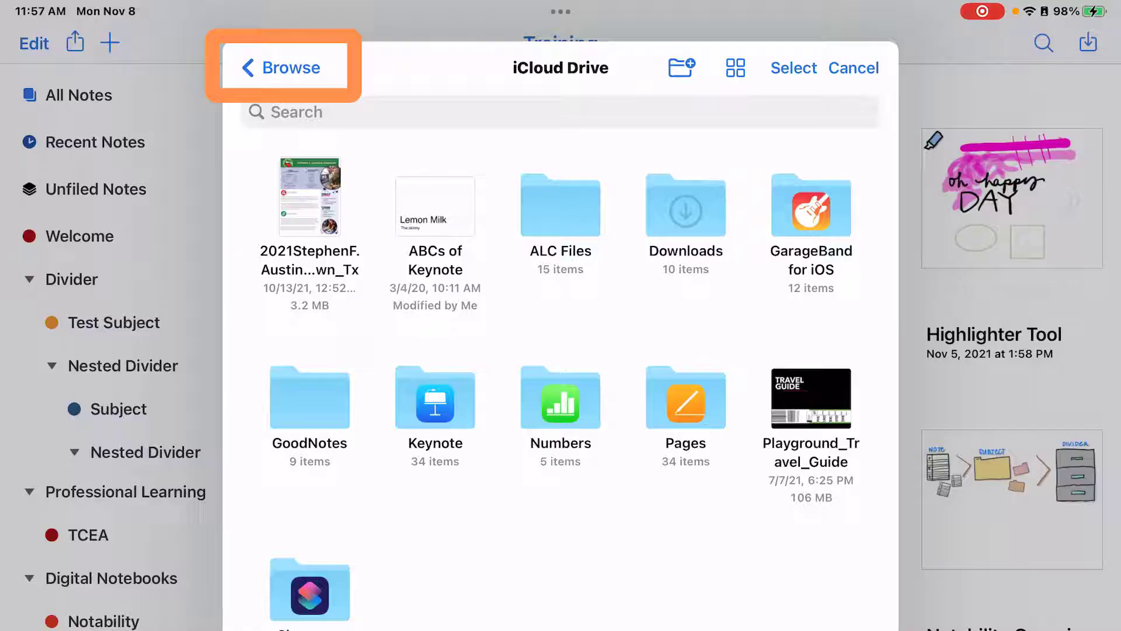
{"action": "left_click", "coordinate": [248, 68]}
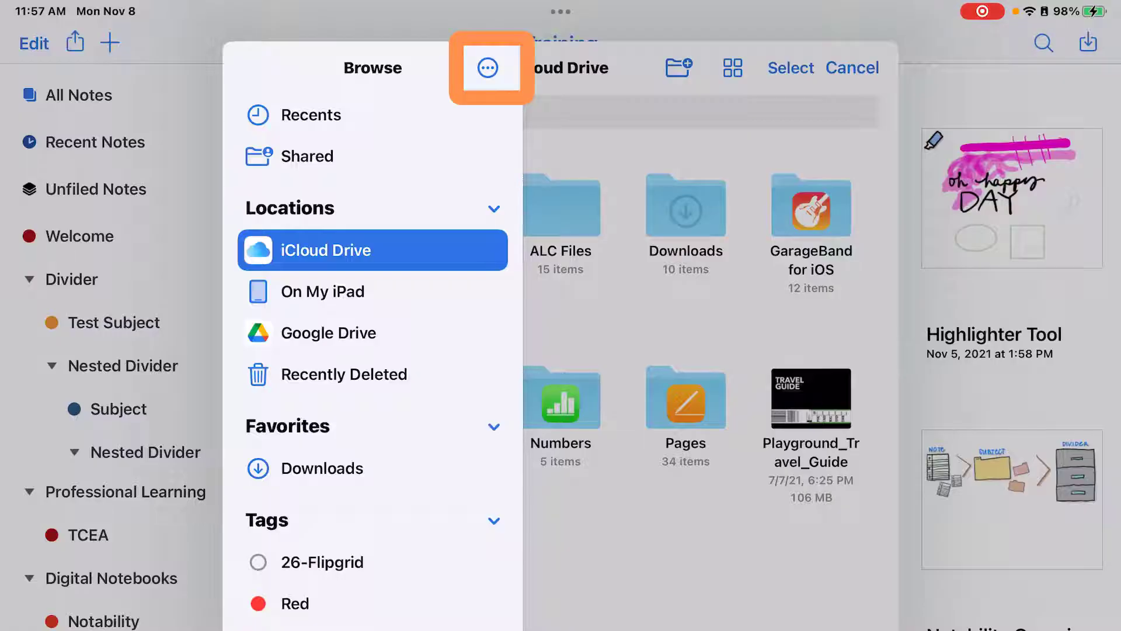
{"action": "left_click", "coordinate": [488, 67]}
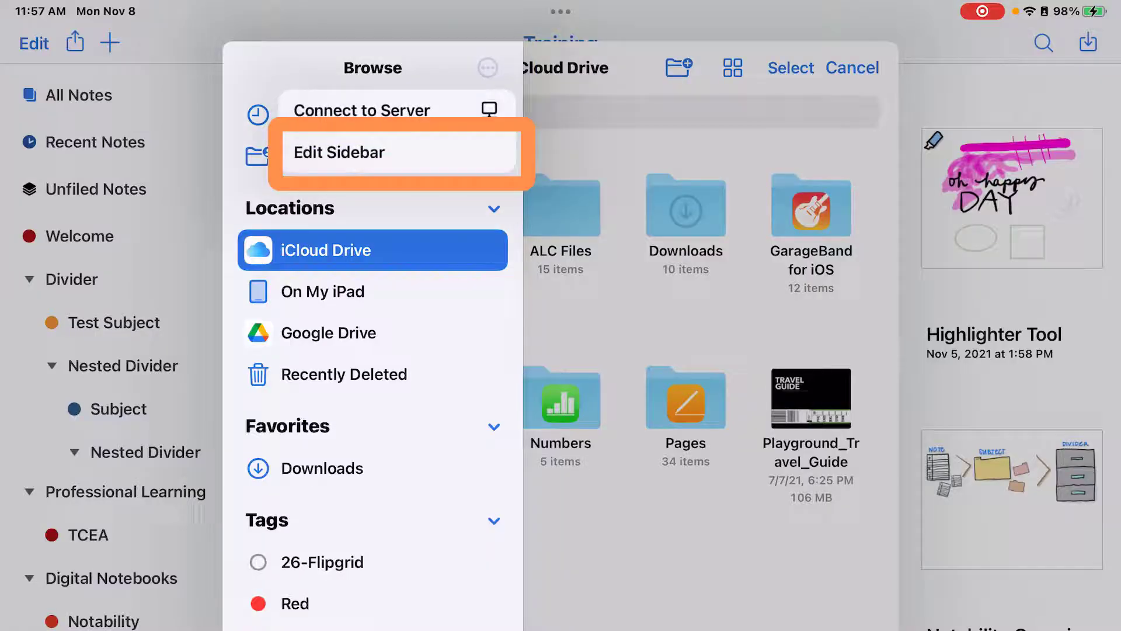
{"action": "left_click", "coordinate": [341, 151]}
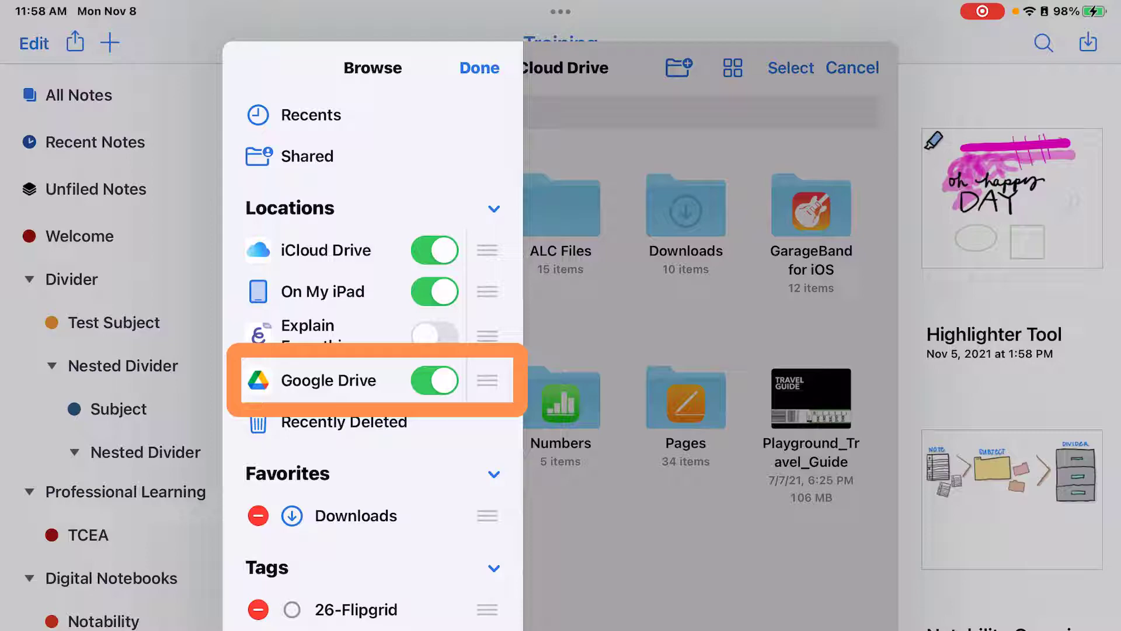
{"action": "left_click", "coordinate": [479, 67]}
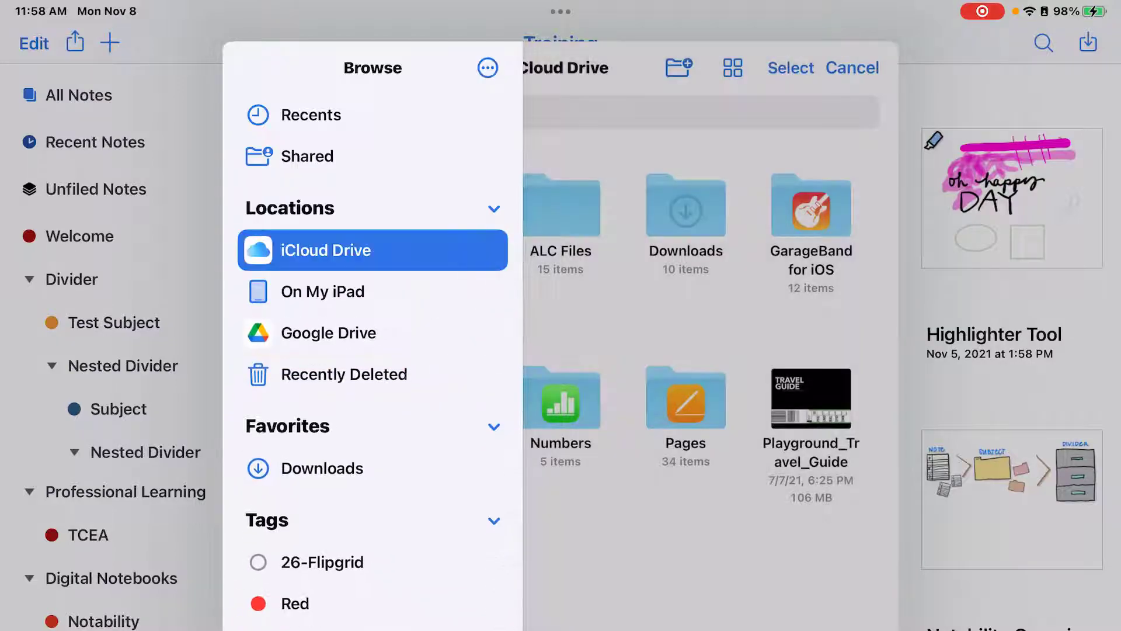
{"action": "left_click", "coordinate": [328, 331]}
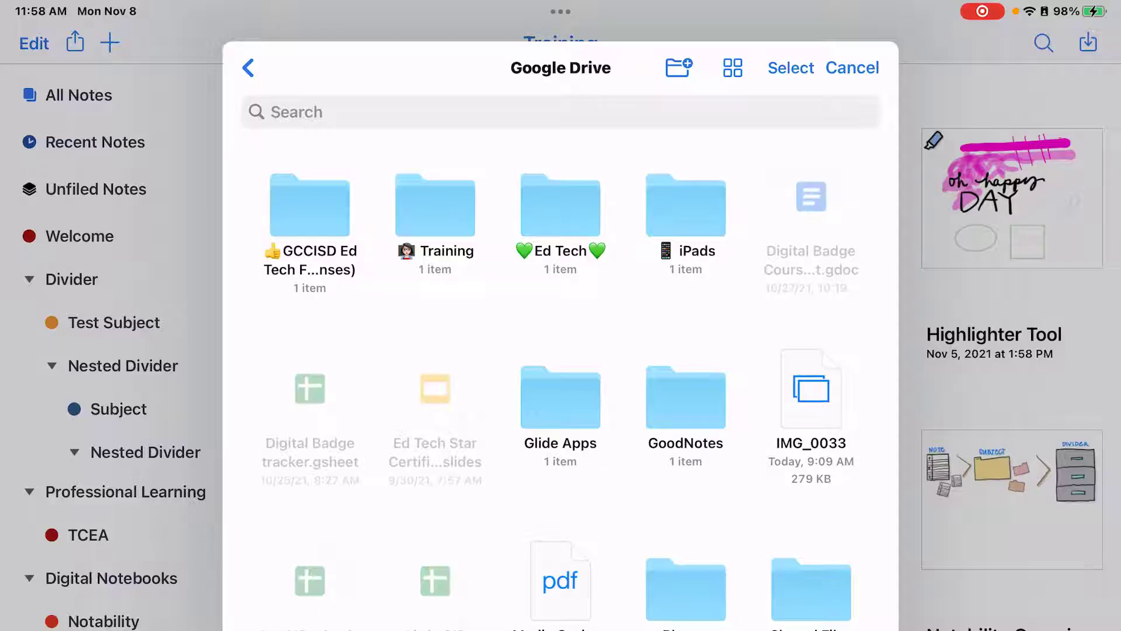
{"action": "left_click", "coordinate": [248, 68]}
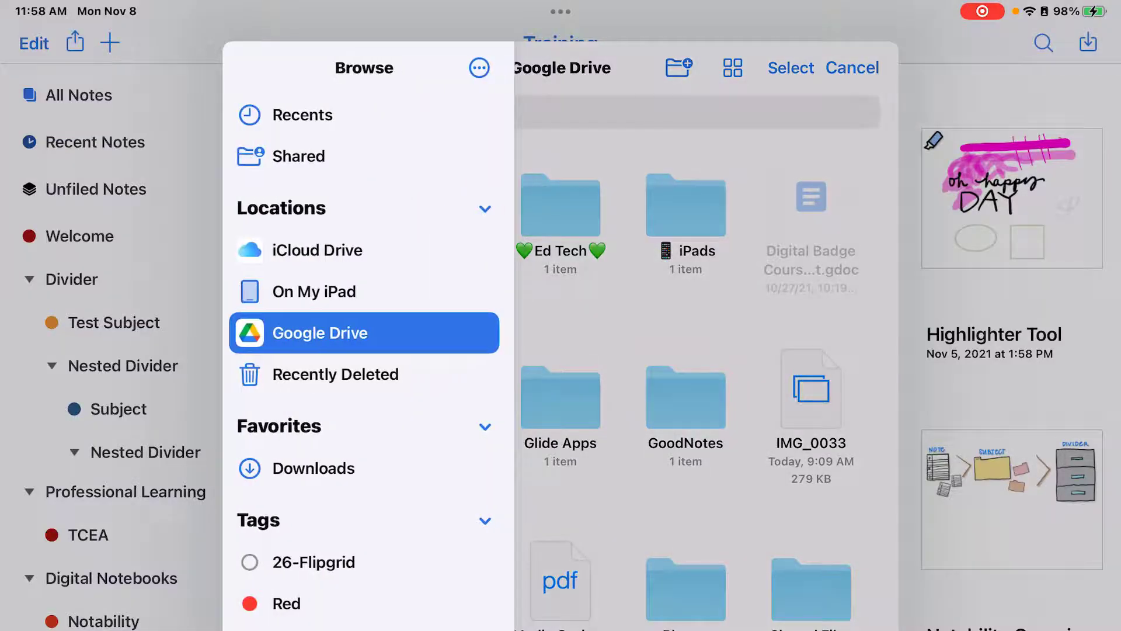
{"action": "left_click", "coordinate": [322, 291]}
{"action": "left_click", "coordinate": [325, 250]}
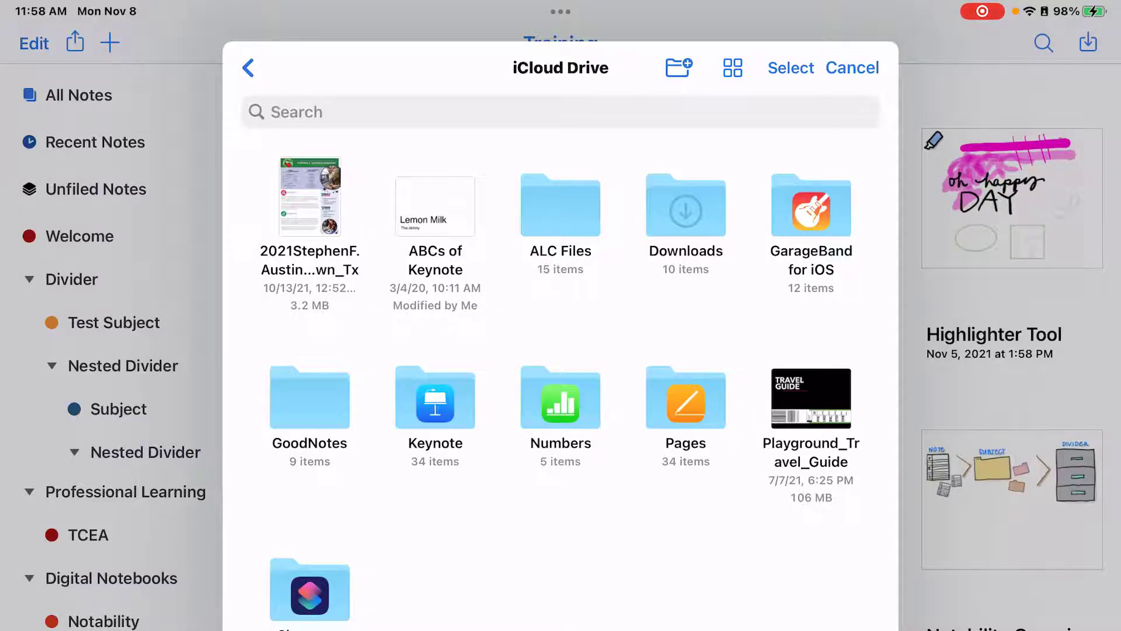
- Import the Atoms Keynote file as a new Training note, then return to the library
{"action": "left_click", "coordinate": [435, 399]}
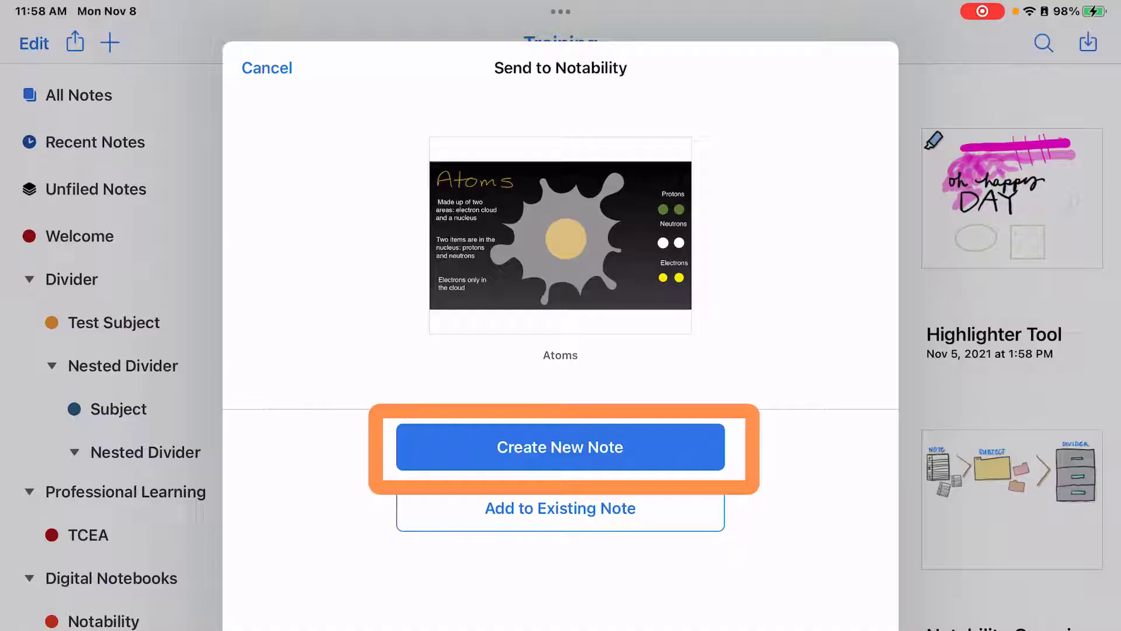
{"action": "left_click", "coordinate": [560, 447]}
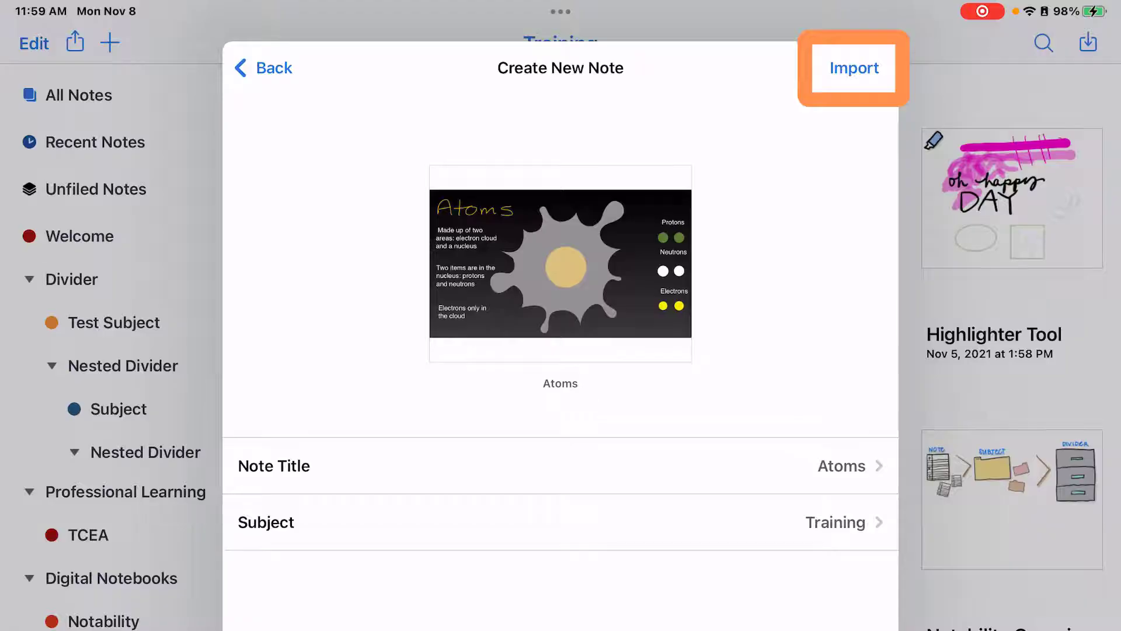
{"action": "left_click", "coordinate": [854, 68]}
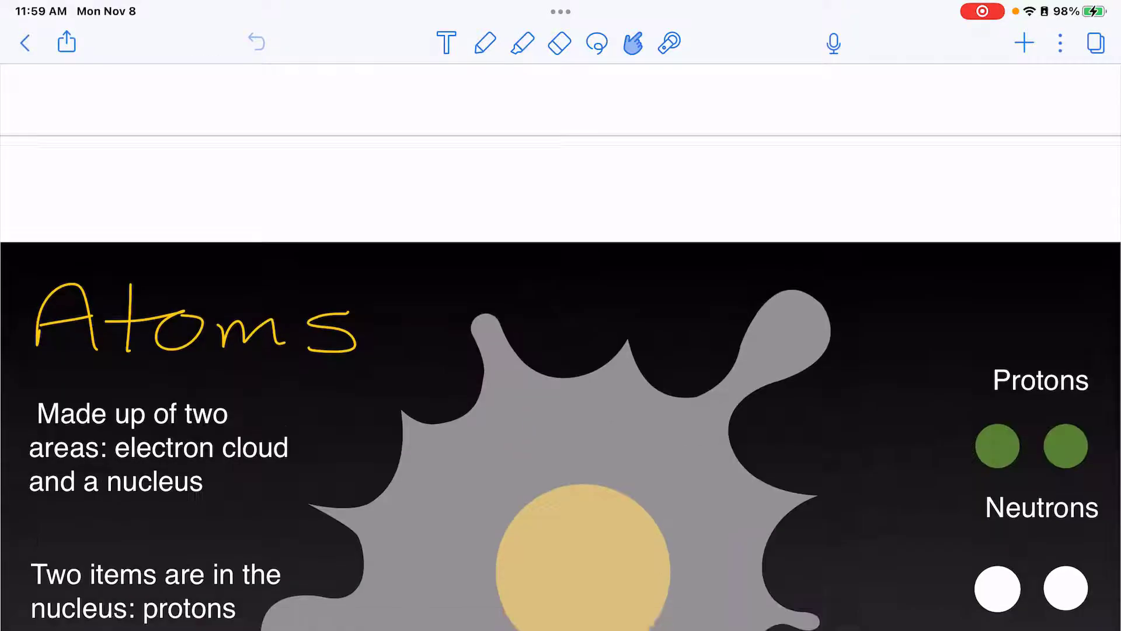
{"action": "scroll", "coordinate": [560, 351], "scroll_direction": "down", "scroll_amount": 2}
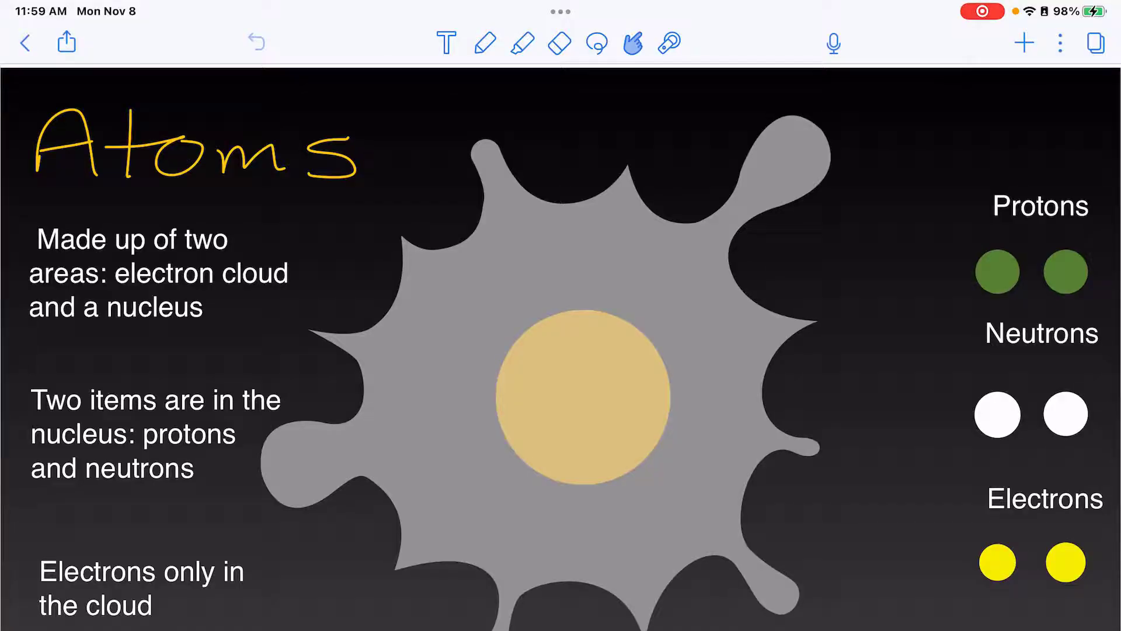
{"action": "left_click", "coordinate": [24, 42]}
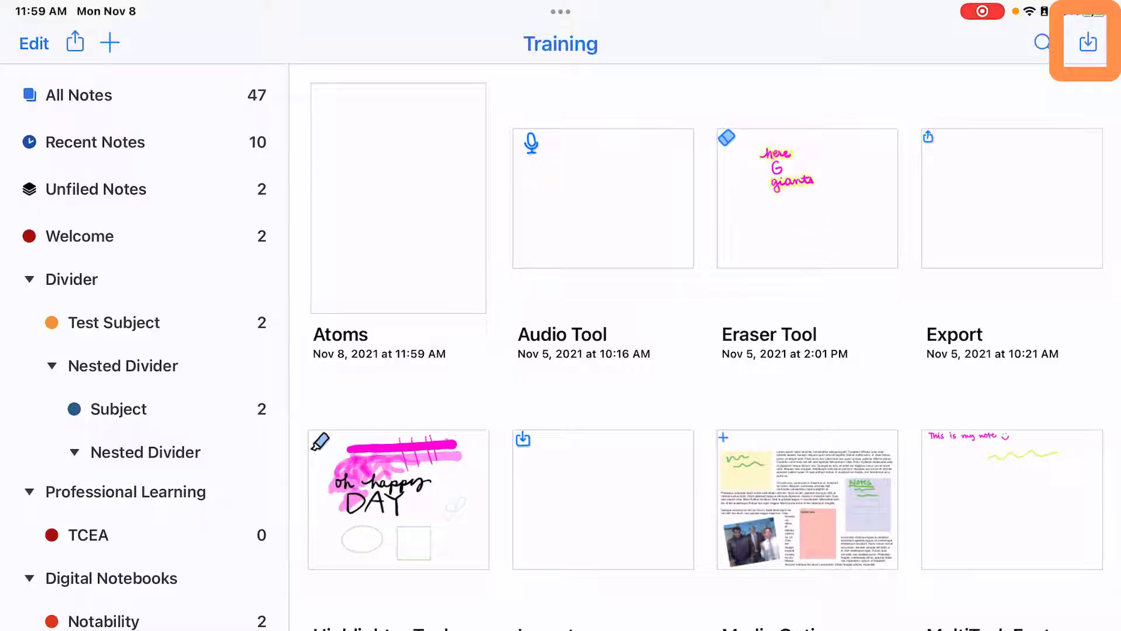
{"action": "left_click", "coordinate": [1088, 42]}
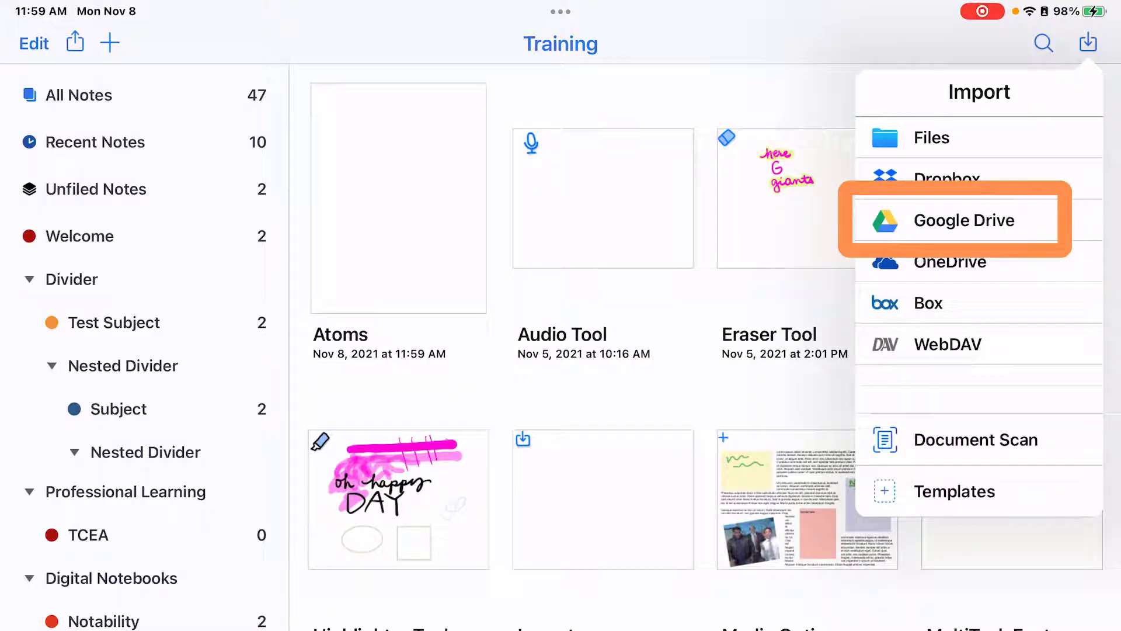
{"action": "left_click", "coordinate": [964, 220]}
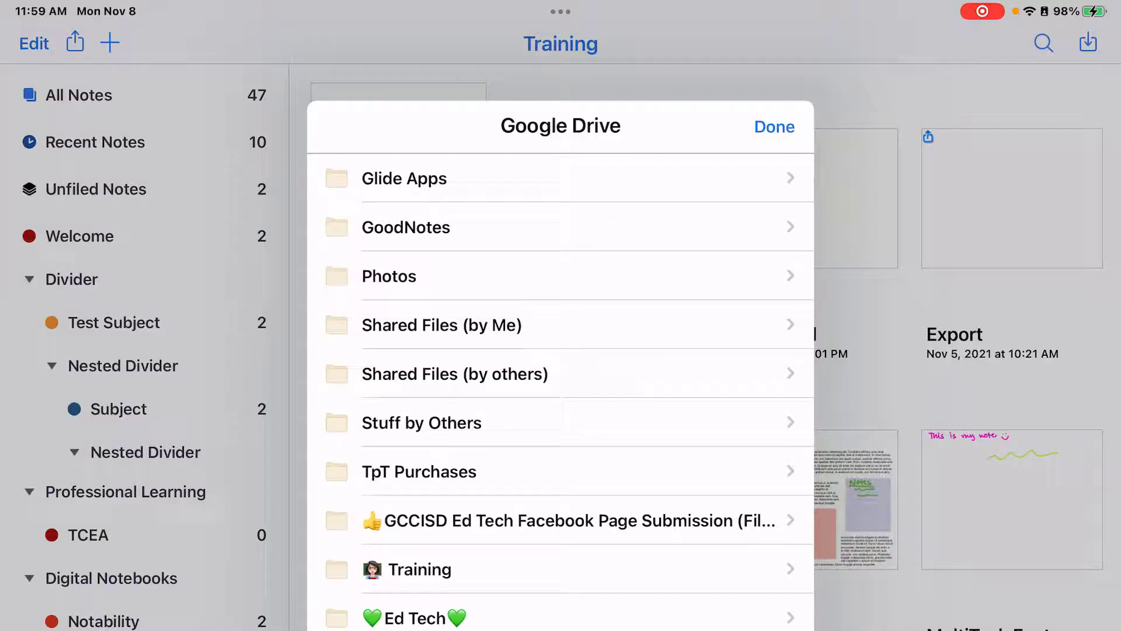
{"action": "scroll", "coordinate": [562, 394], "scroll_direction": "down", "scroll_amount": 5}
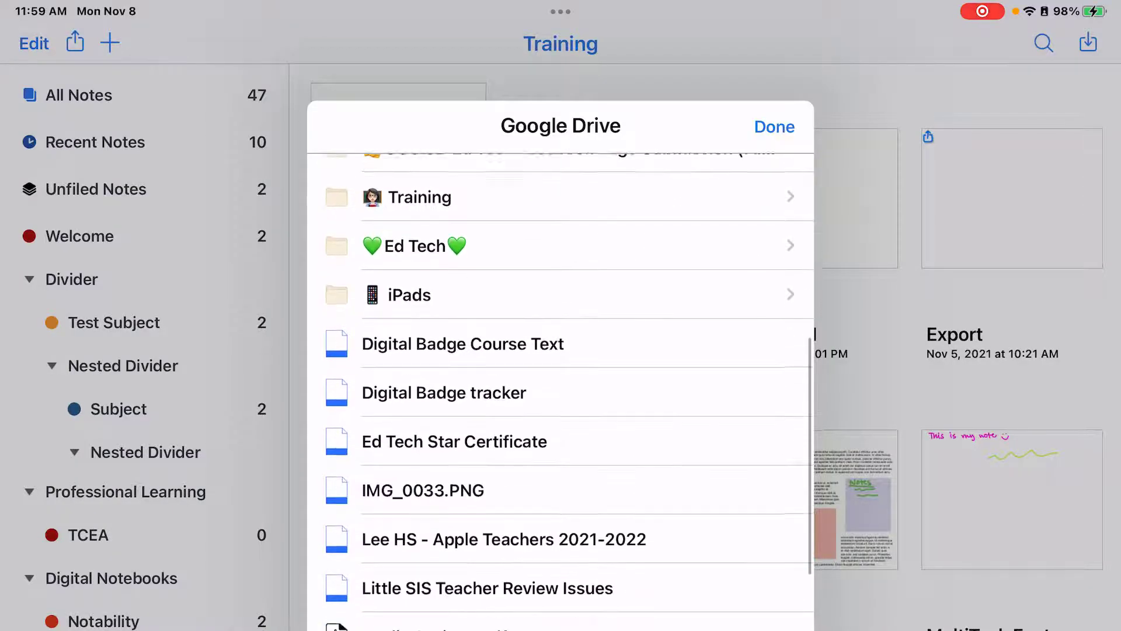
{"action": "scroll", "coordinate": [561, 394], "scroll_direction": "down", "scroll_amount": 1}
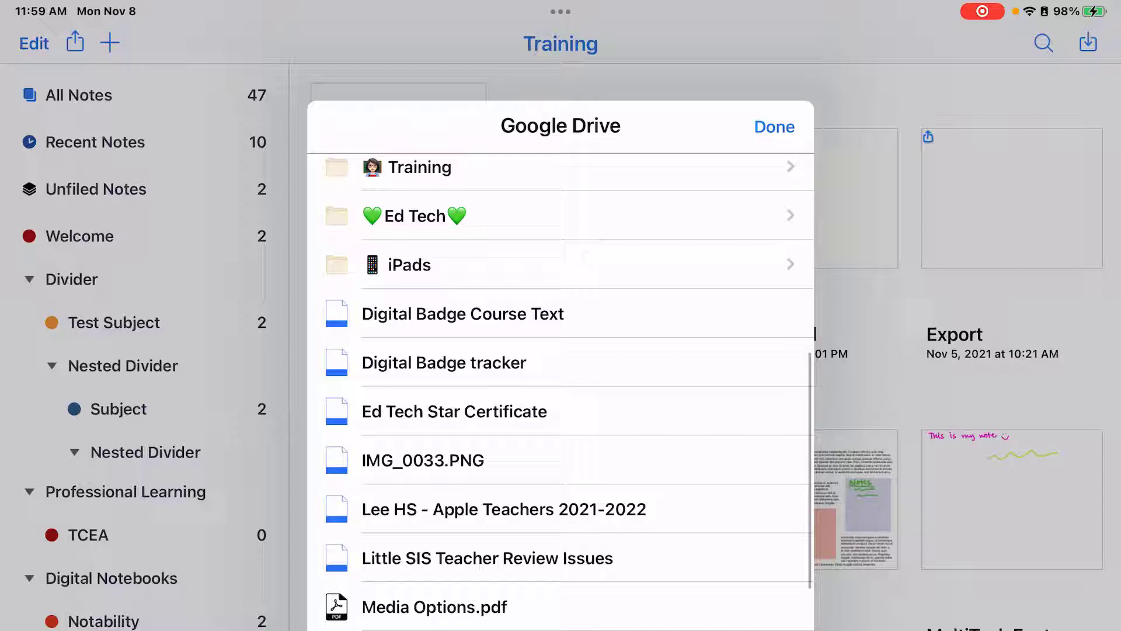
{"action": "scroll", "coordinate": [561, 394], "scroll_direction": "down", "scroll_amount": 3}
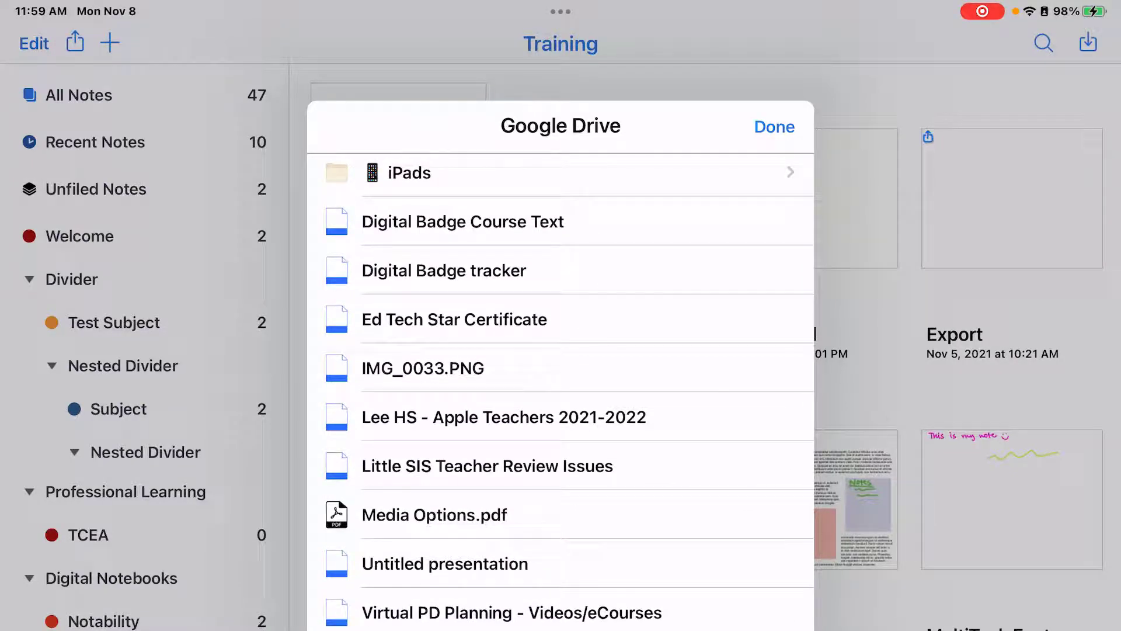
{"action": "scroll", "coordinate": [561, 392], "scroll_direction": "up", "scroll_amount": 5}
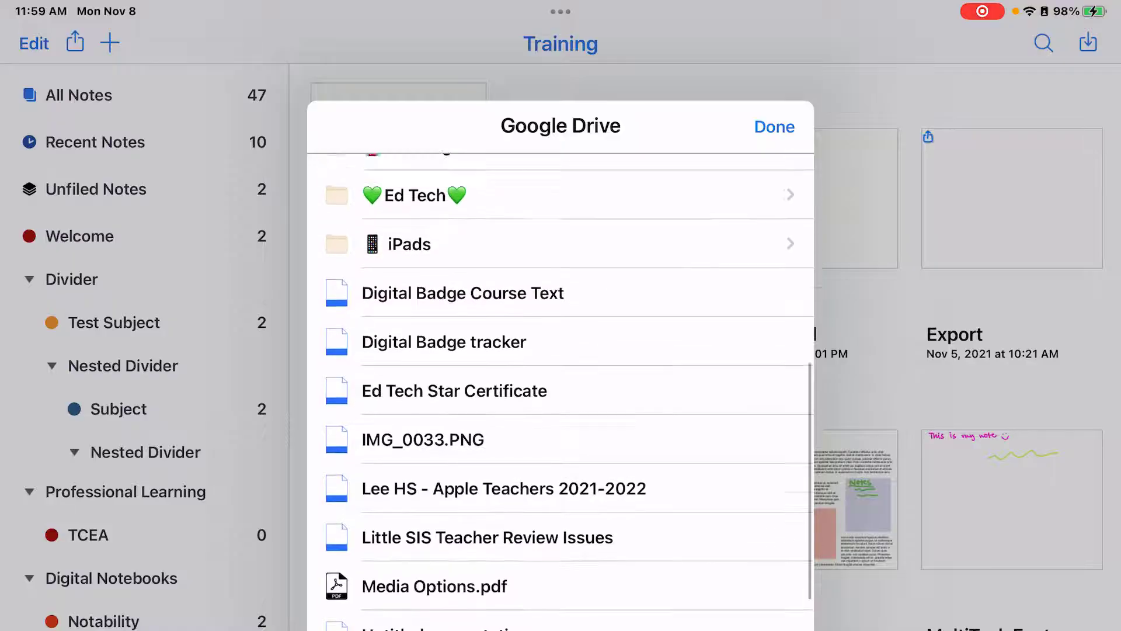
{"action": "left_click", "coordinate": [419, 327]}
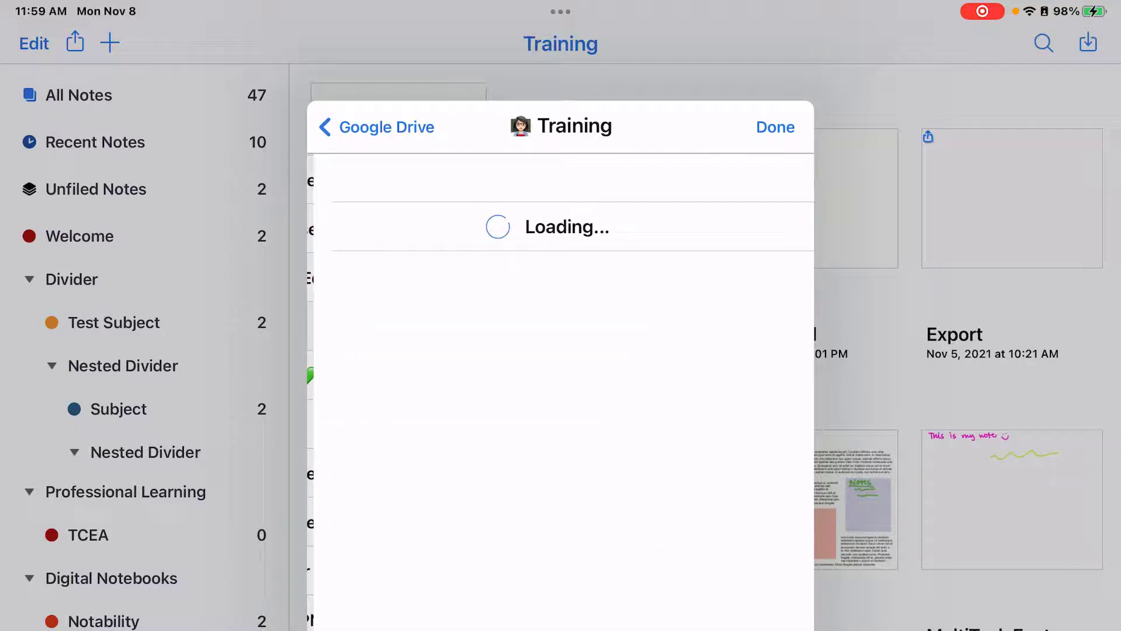
{"action": "scroll", "coordinate": [560, 392], "scroll_direction": "down", "scroll_amount": 10}
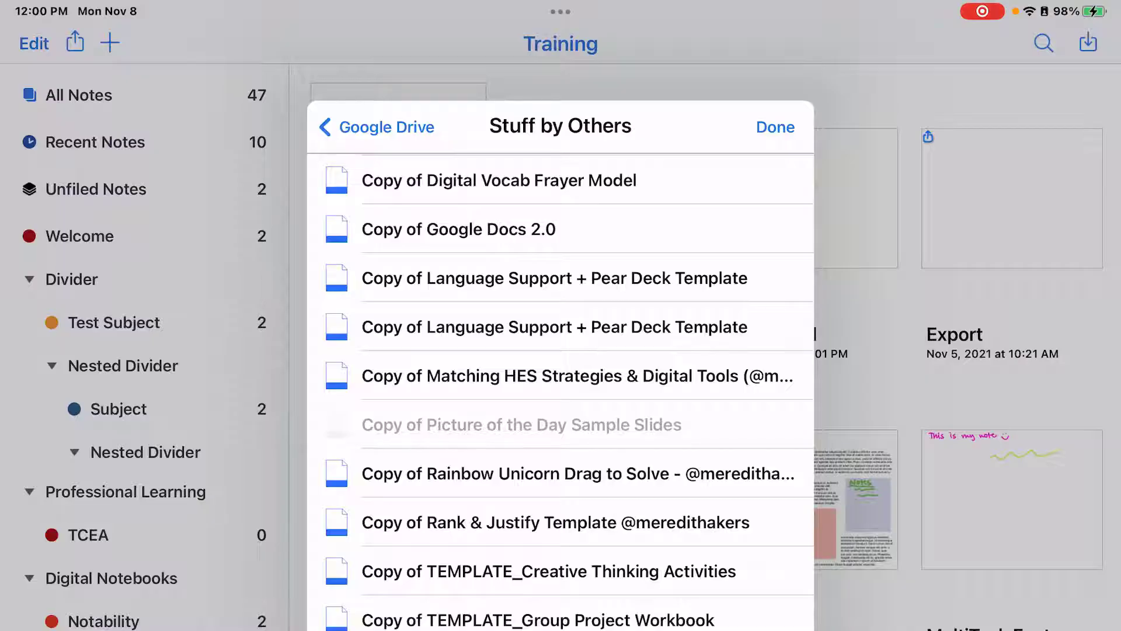
{"action": "scroll", "coordinate": [561, 395], "scroll_direction": "up", "scroll_amount": 5}
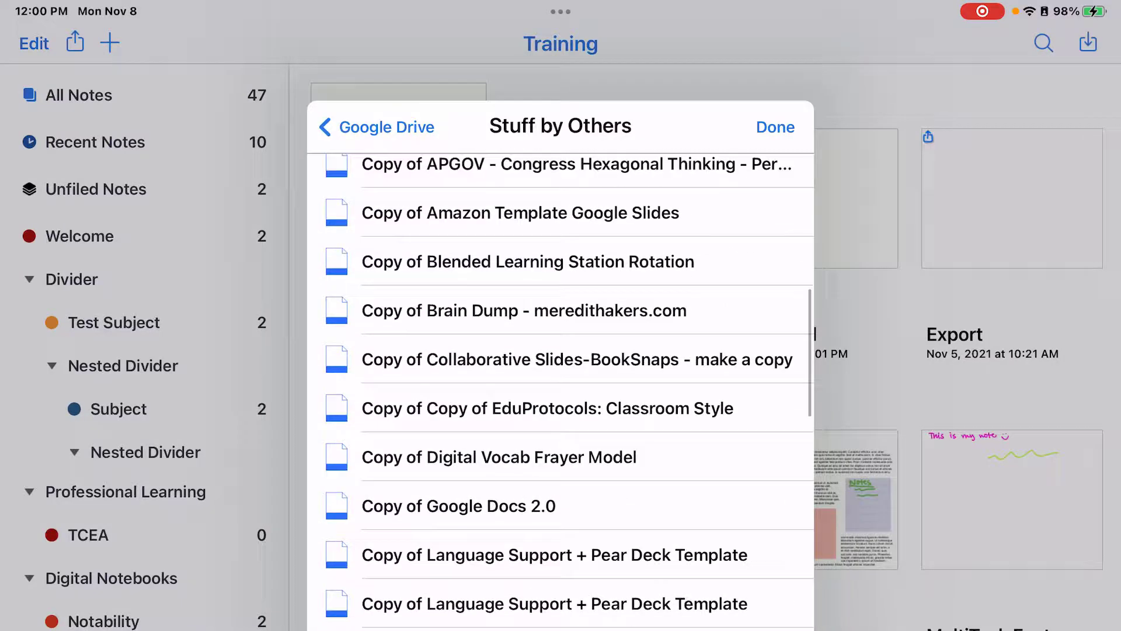
{"action": "left_click", "coordinate": [377, 127]}
{"action": "scroll", "coordinate": [560, 395], "scroll_direction": "down", "scroll_amount": 3}
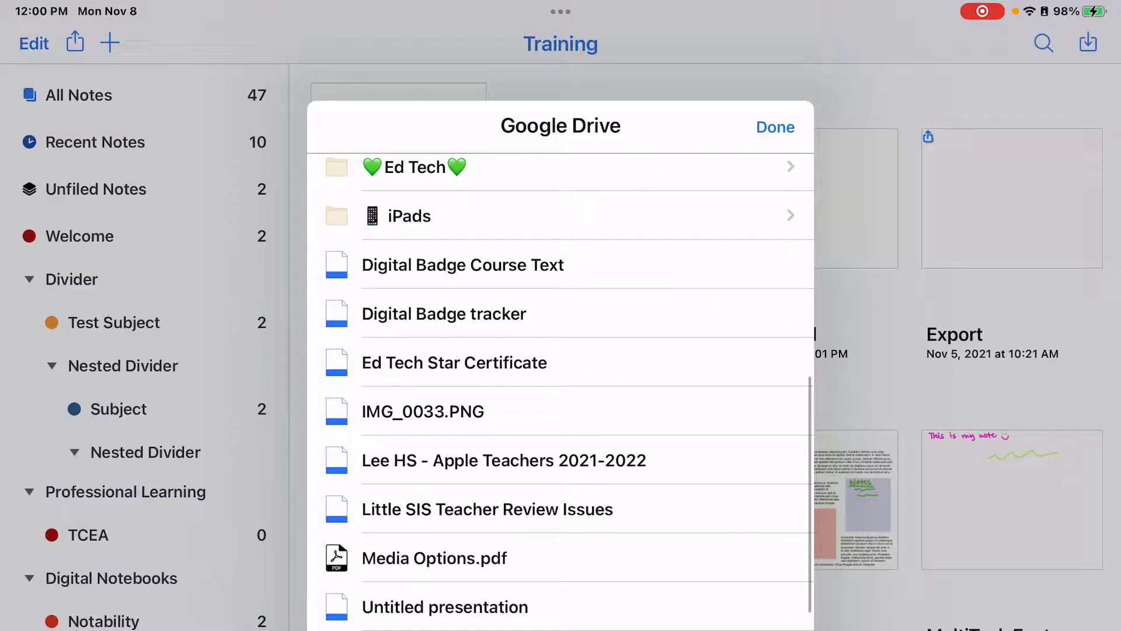
- Make the Google Drive Untitled presentation a new note and review its pages
{"action": "left_click", "coordinate": [445, 562]}
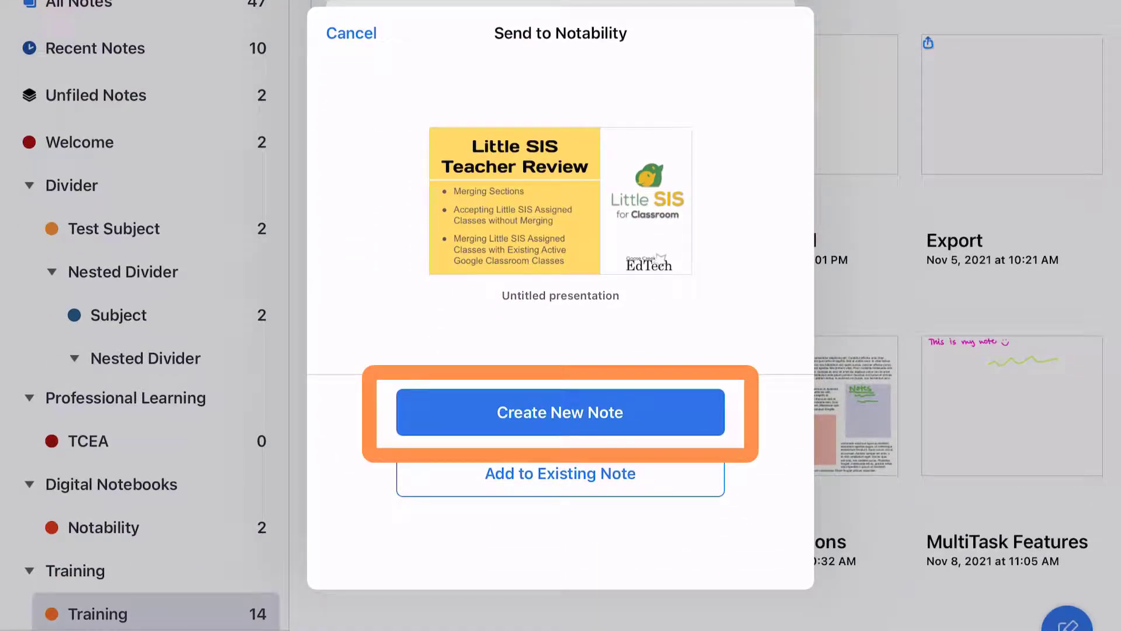
{"action": "left_click", "coordinate": [559, 412]}
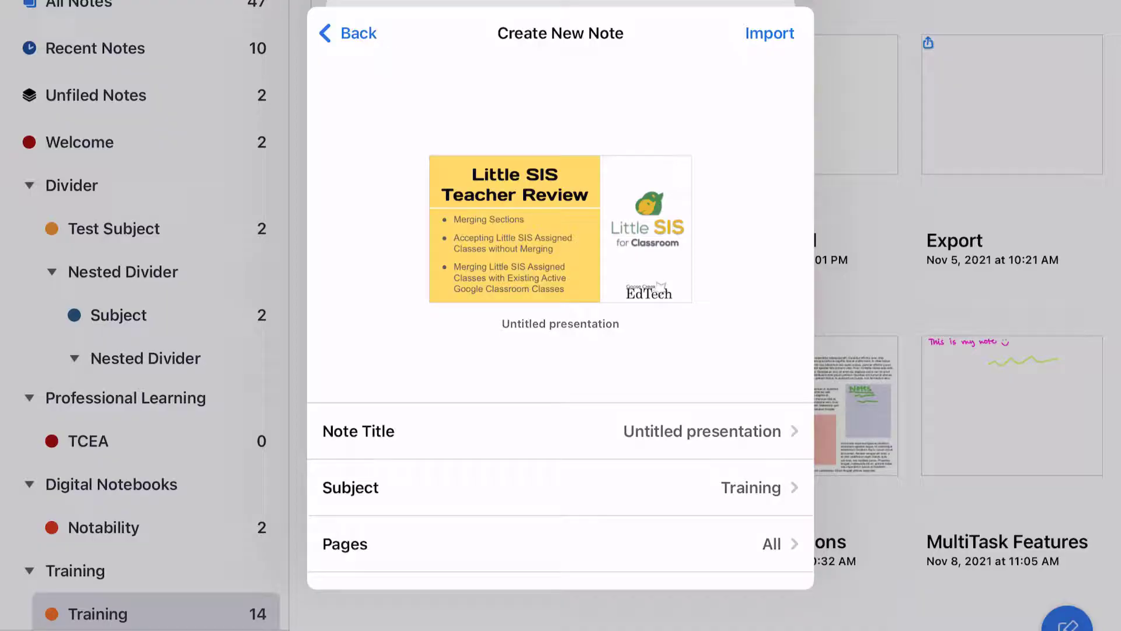
{"action": "left_click", "coordinate": [561, 543]}
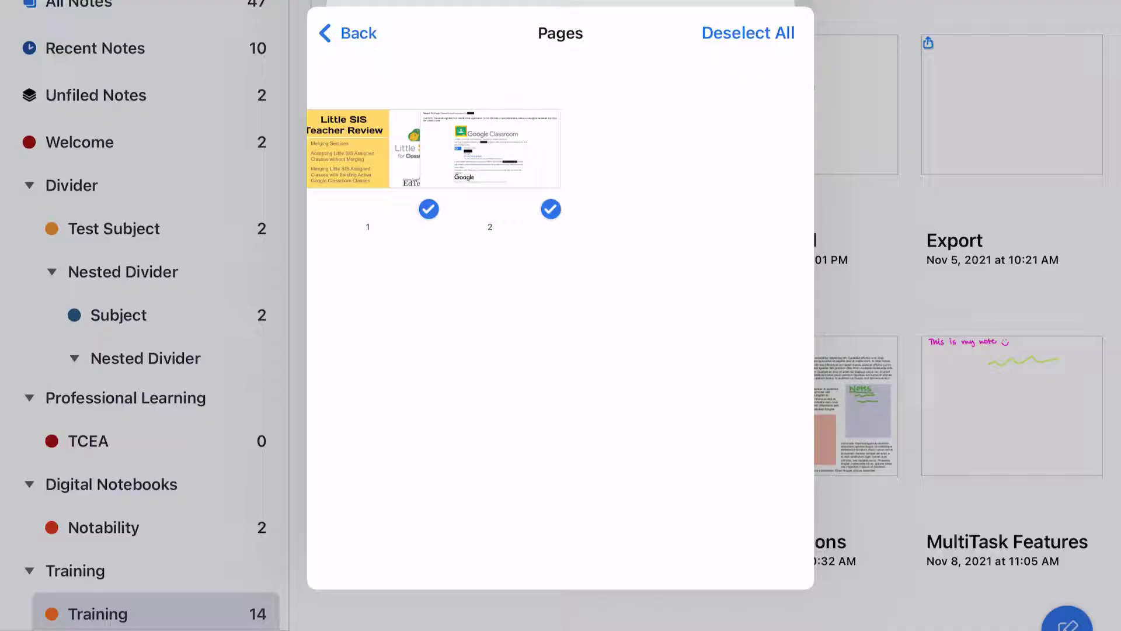
- Keep both pages selected and import the presentation into Training
{"action": "left_click", "coordinate": [550, 209]}
{"action": "left_click", "coordinate": [429, 209]}
{"action": "left_click", "coordinate": [551, 209]}
{"action": "left_click", "coordinate": [428, 209]}
{"action": "left_click", "coordinate": [348, 33]}
{"action": "left_click", "coordinate": [771, 32]}
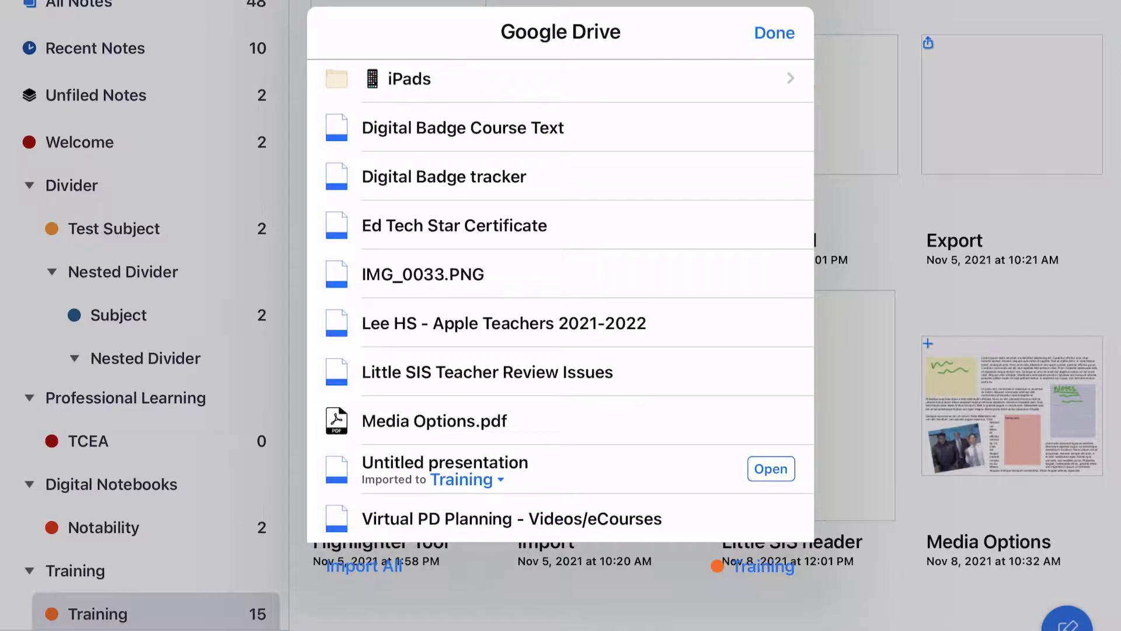
- Open the newly imported Little SIS header note to view its slides
{"action": "left_click", "coordinate": [771, 469]}
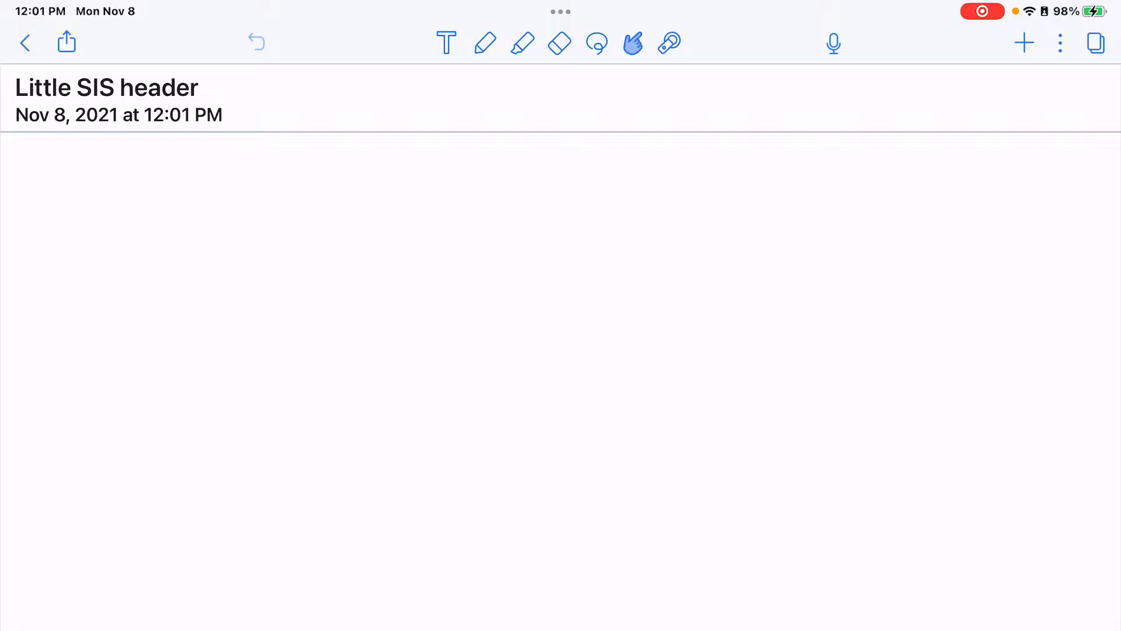
{"action": "scroll", "coordinate": [562, 350], "scroll_direction": "down", "scroll_amount": 5}
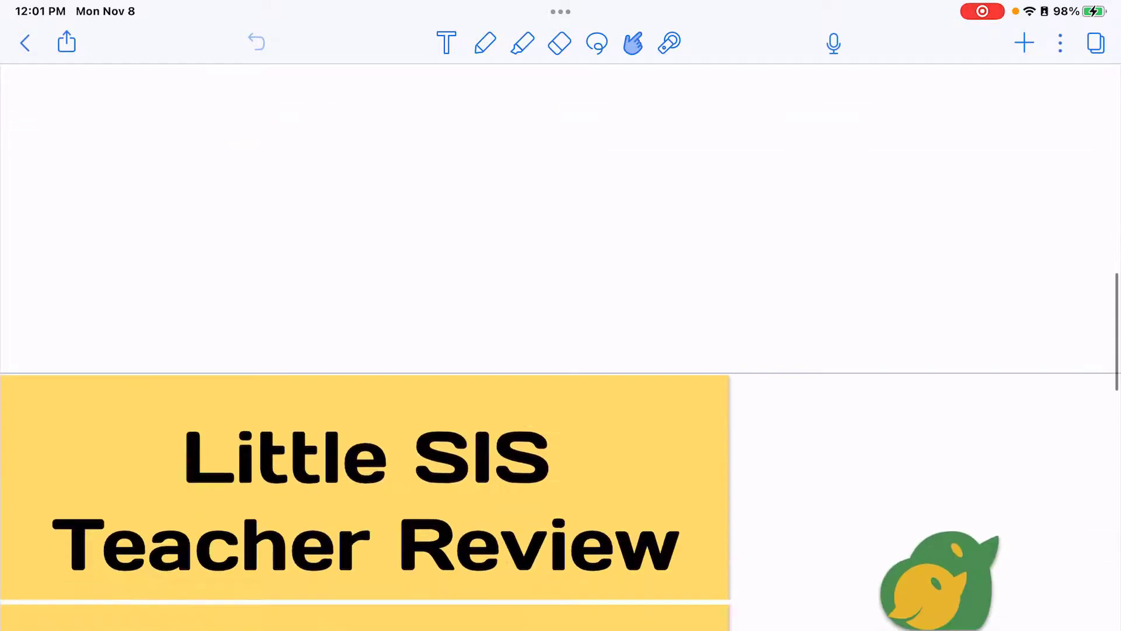
{"action": "scroll", "coordinate": [561, 351], "scroll_direction": "down", "scroll_amount": 3}
{"action": "scroll", "coordinate": [561, 350], "scroll_direction": "down", "scroll_amount": 5}
{"action": "scroll", "coordinate": [561, 350], "scroll_direction": "down", "scroll_amount": 5}
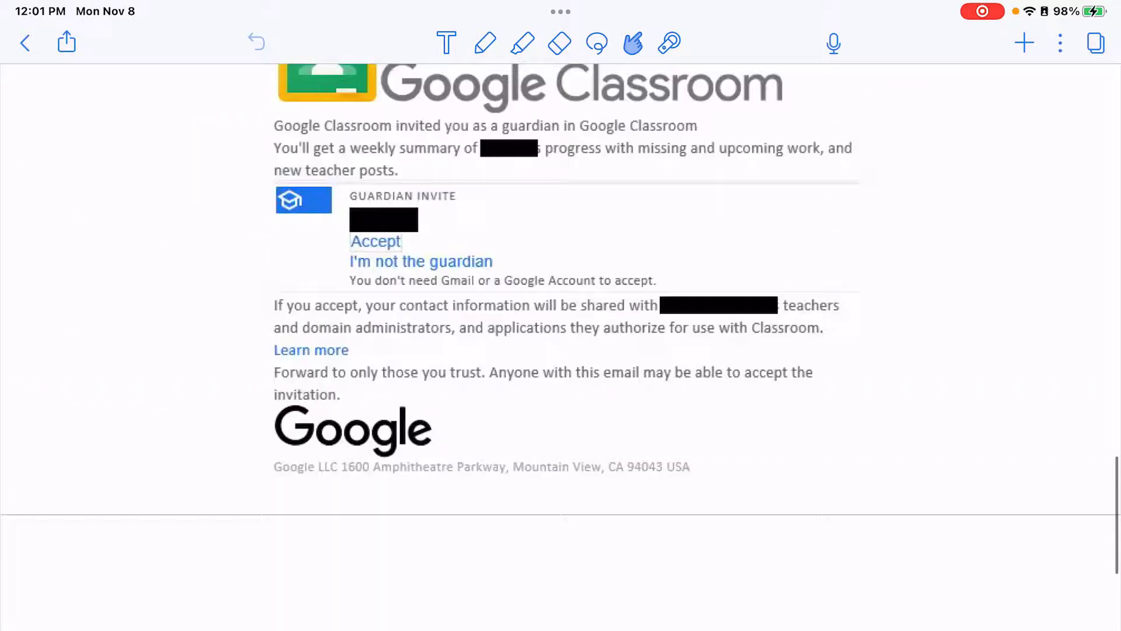
{"action": "scroll", "coordinate": [560, 351], "scroll_direction": "up", "scroll_amount": 3}
{"action": "scroll", "coordinate": [561, 350], "scroll_direction": "up", "scroll_amount": 3}
{"action": "scroll", "coordinate": [560, 351], "scroll_direction": "up", "scroll_amount": 2}
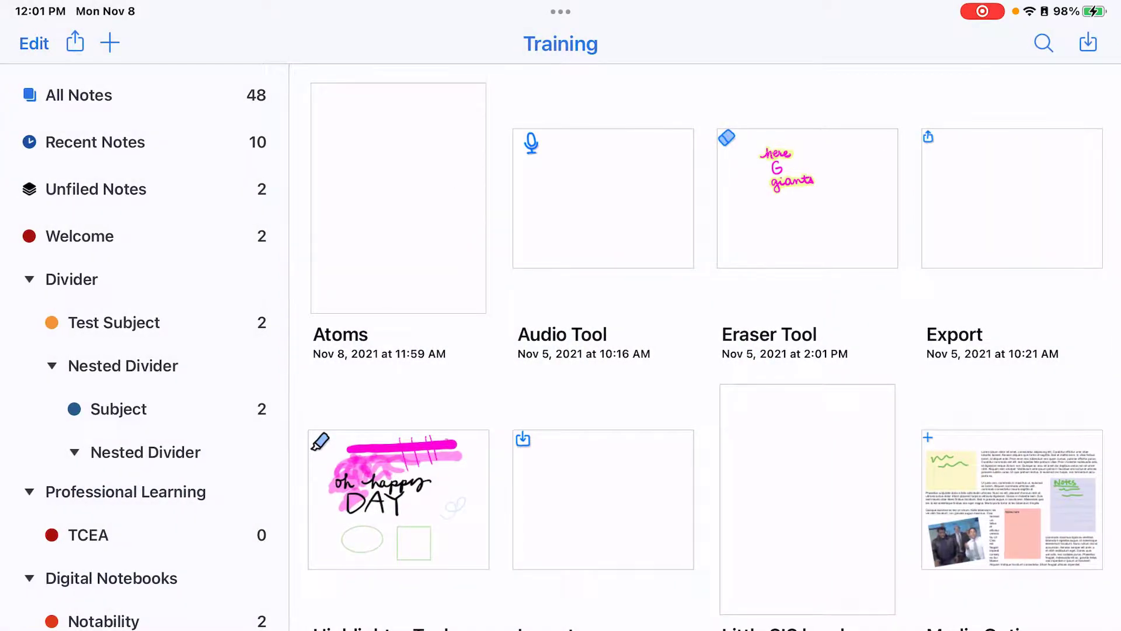
- Show the Import popover listing Files, Google Drive and other sources
{"action": "left_click", "coordinate": [1088, 42]}
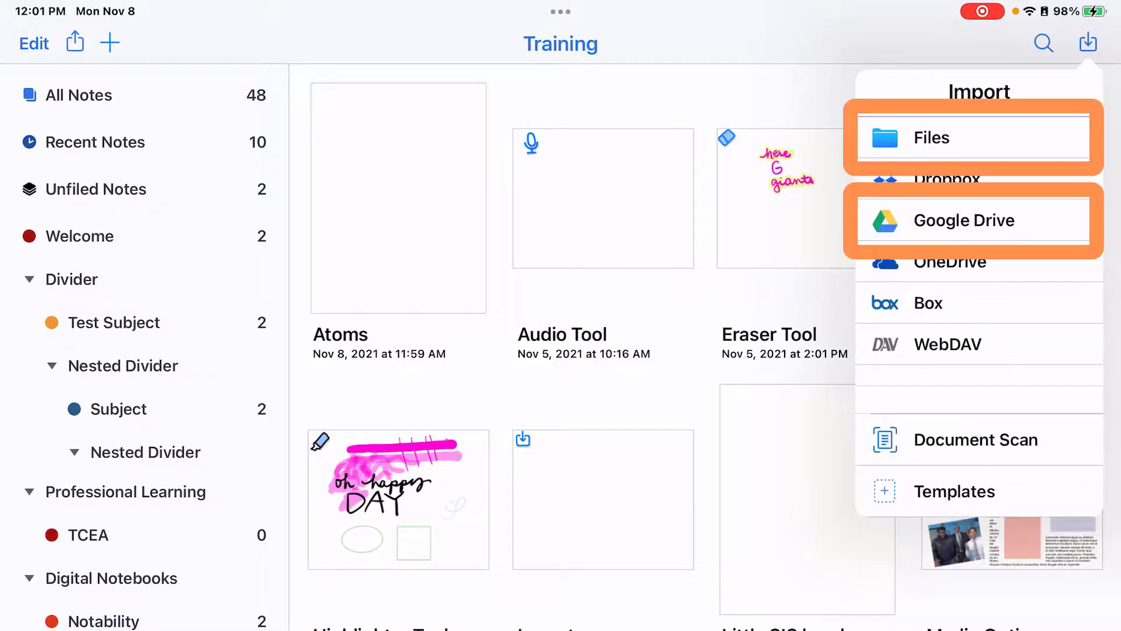